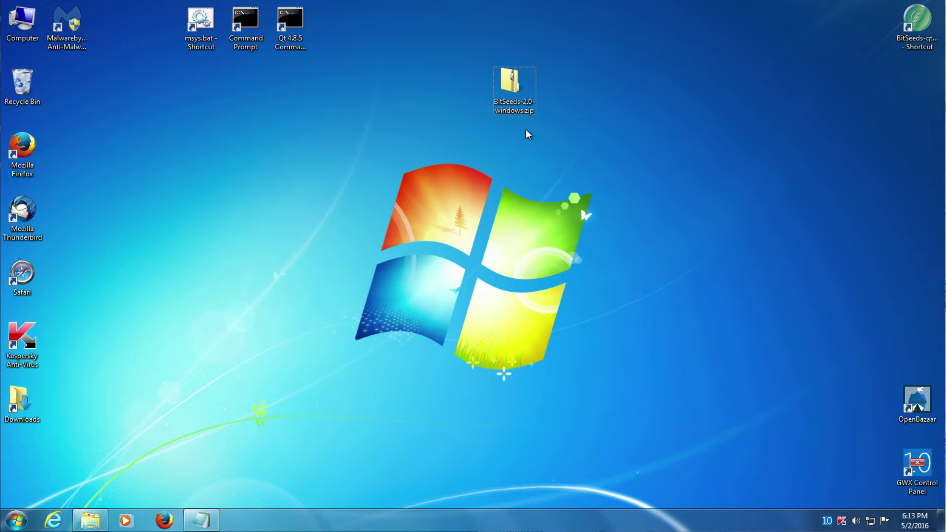
Open BitSeeds-2.0-windows.zip from the desktop, go into its BitSeeds-2.0-windows folder, and move the window aside
{"action": "double_click", "coordinate": [512, 85]}
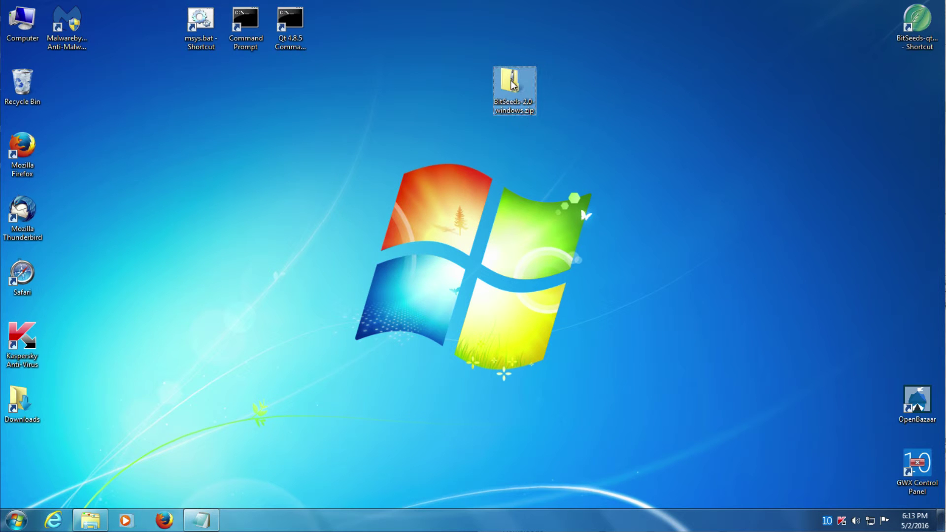
{"action": "left_click_drag", "start_coordinate": [676, 230], "coordinate": [669, 151]}
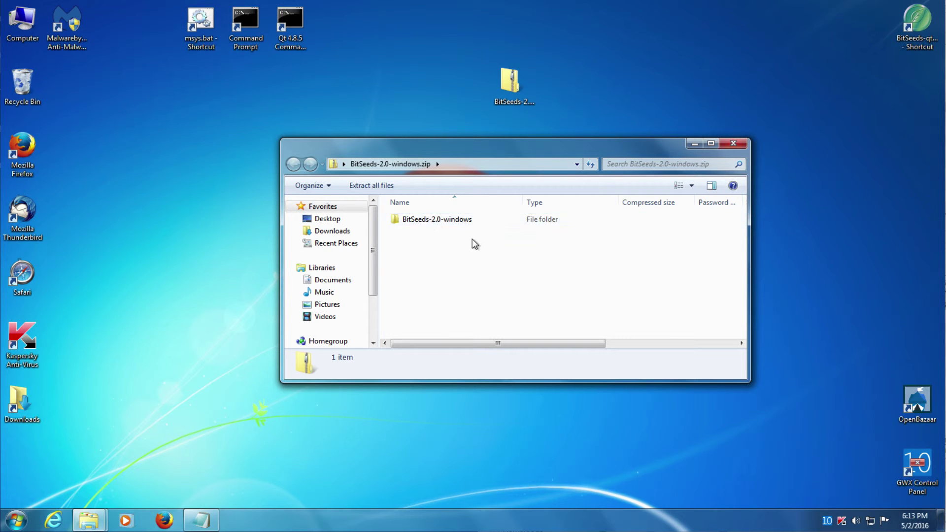
{"action": "left_click", "coordinate": [439, 223]}
{"action": "double_click", "coordinate": [440, 223]}
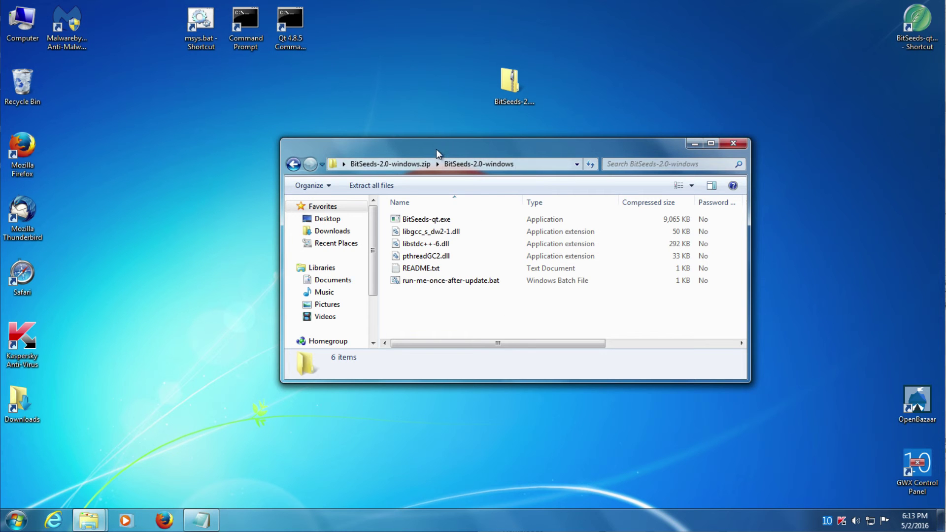
{"action": "left_click_drag", "start_coordinate": [437, 155], "coordinate": [586, 154]}
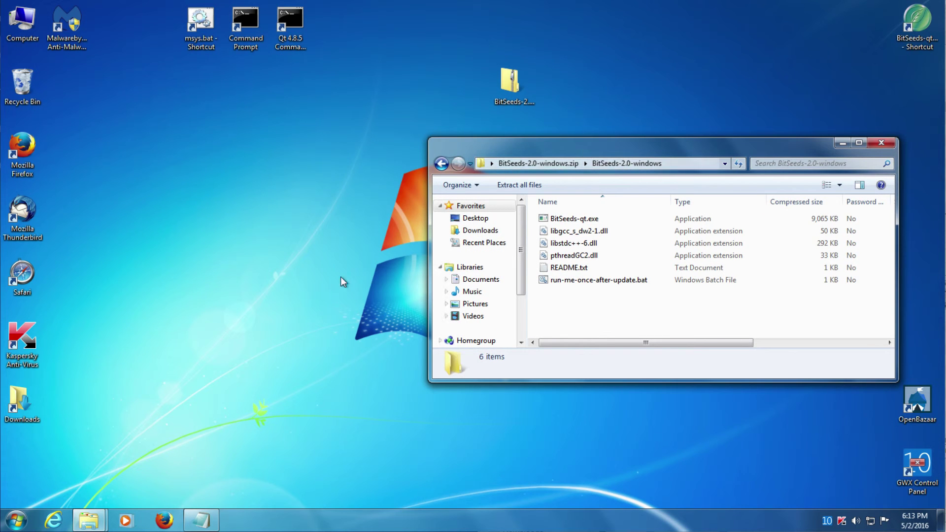
Open the Documents library in a second Explorer window placed clear of the archive's file list
{"action": "left_click", "coordinate": [16, 521]}
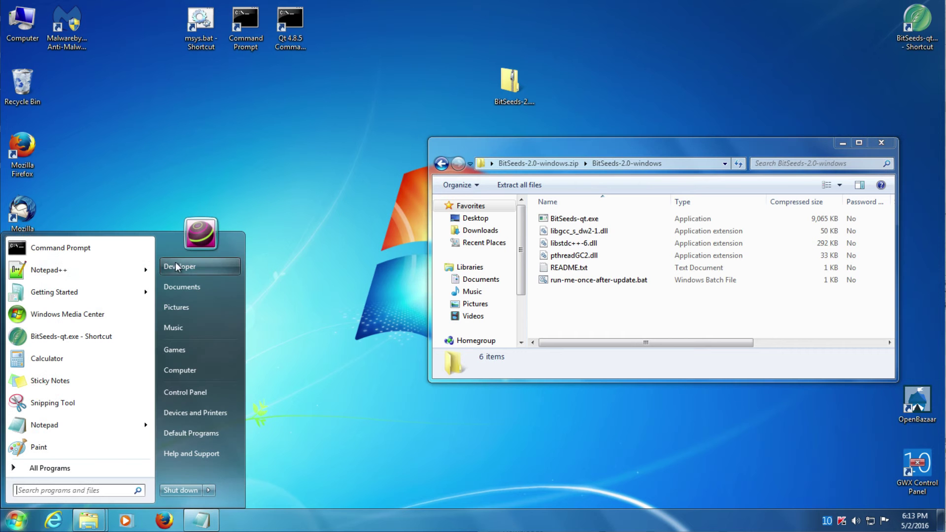
{"action": "left_click", "coordinate": [219, 369]}
{"action": "left_click_drag", "start_coordinate": [504, 155], "coordinate": [71, 26]}
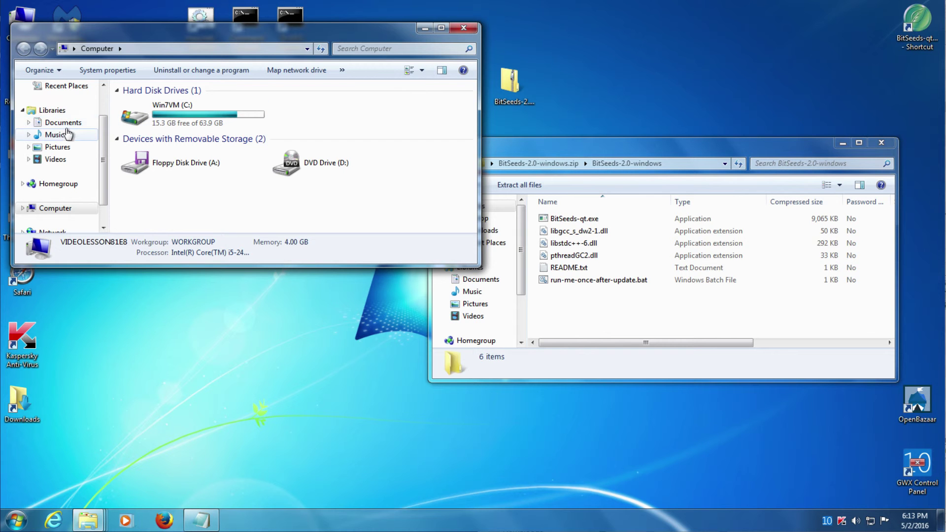
{"action": "left_click", "coordinate": [67, 128]}
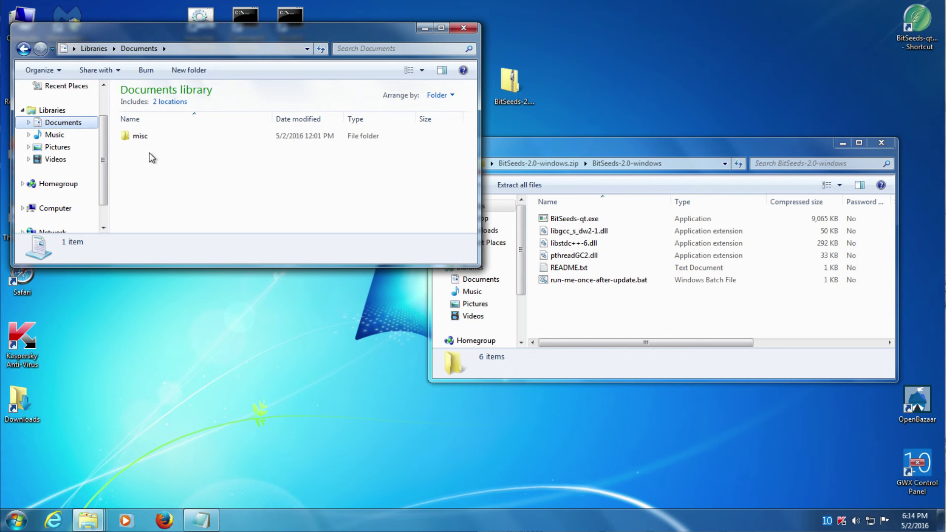
Create a folder named "BitSeeds 2.0" in the Documents library and open it
{"action": "left_click", "coordinate": [151, 158]}
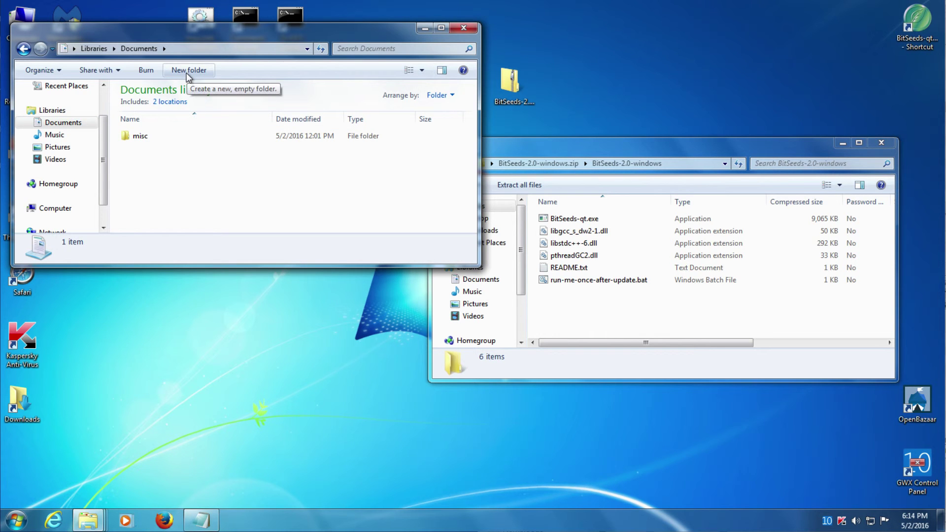
{"action": "right_click", "coordinate": [158, 160]}
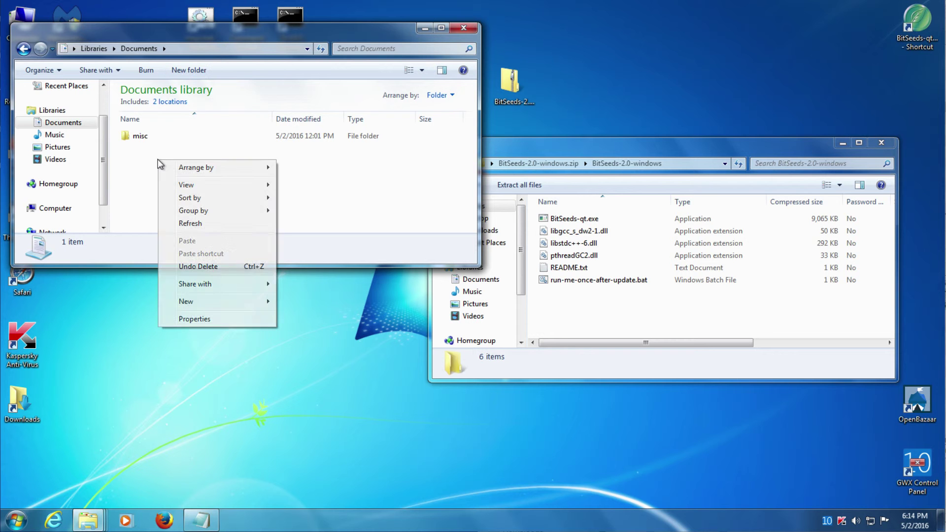
{"action": "mouse_move", "coordinate": [246, 302]}
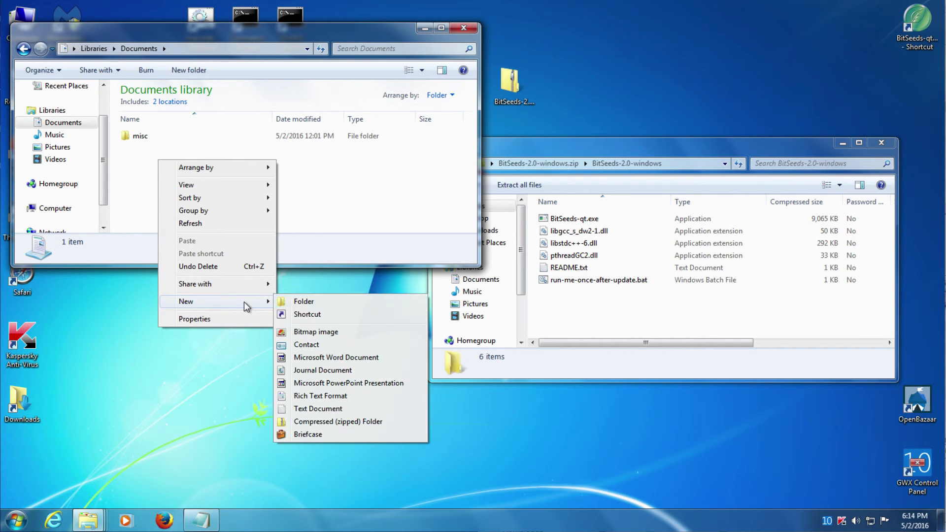
{"action": "left_click", "coordinate": [304, 302]}
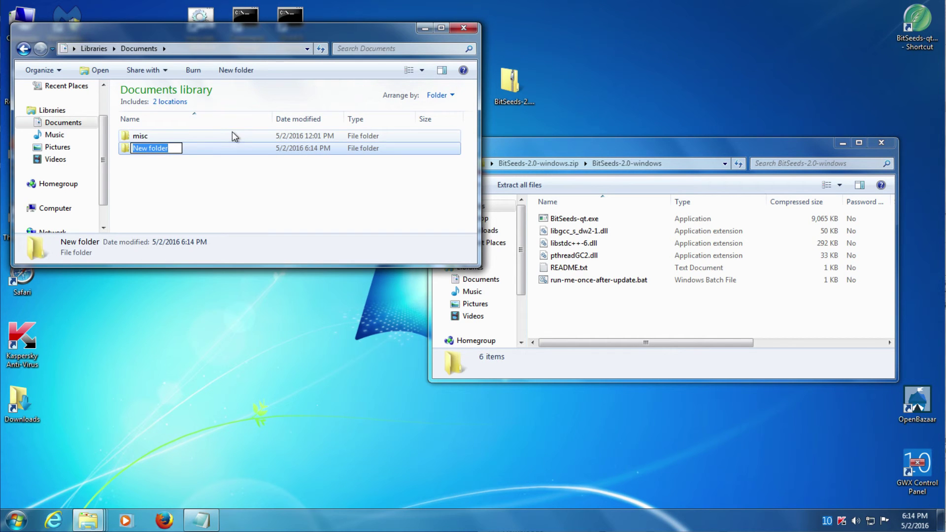
{"action": "type", "text": "Bit"}
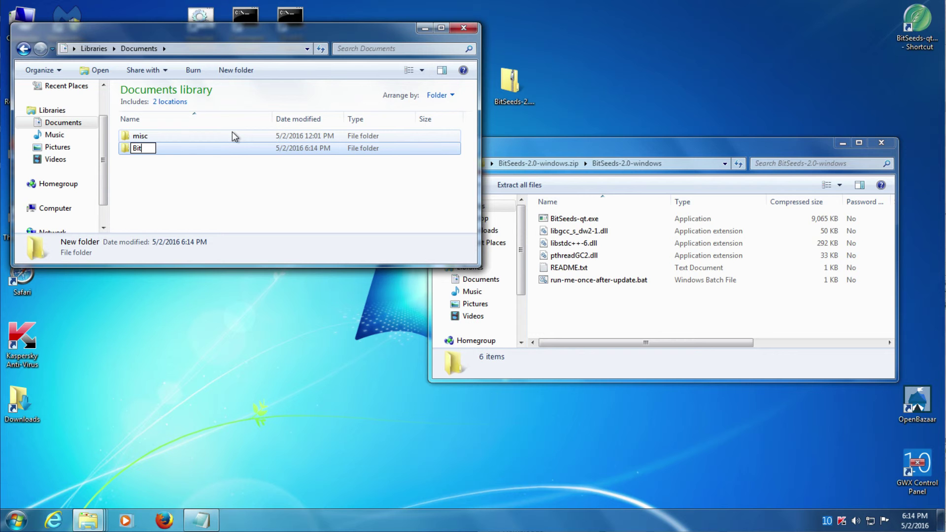
{"action": "type", "text": "Seeds 2.0"}
{"action": "key", "text": "Return"}
{"action": "double_click", "coordinate": [149, 139]}
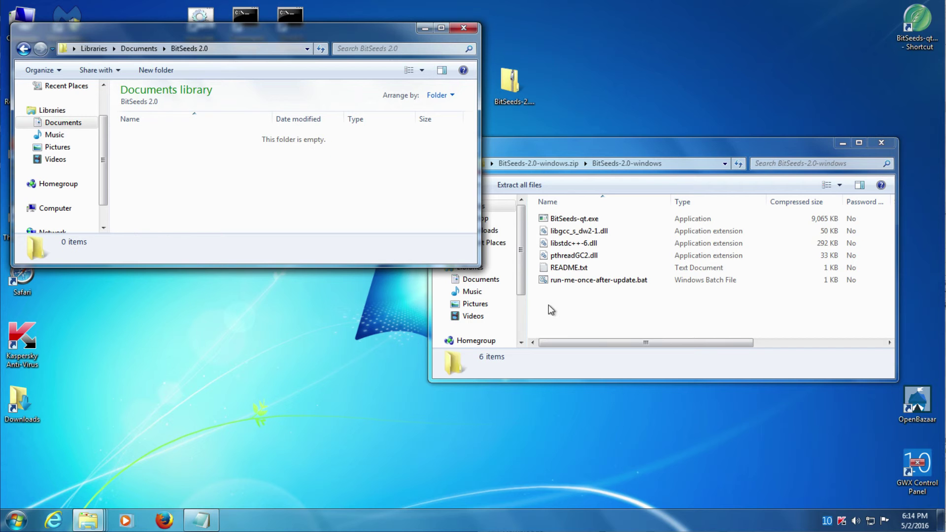
Copy all files from the archive's BitSeeds-2.0-windows folder into the BitSeeds 2.0 folder and close the archive window
{"action": "left_click", "coordinate": [711, 321]}
{"action": "left_click_drag", "start_coordinate": [659, 314], "coordinate": [537, 201]}
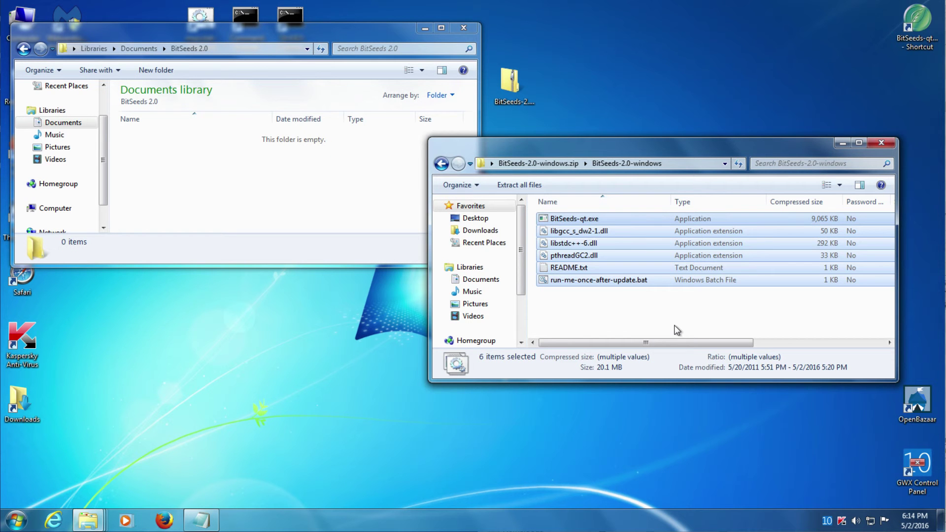
{"action": "mouse_move", "coordinate": [650, 311]}
{"action": "left_mouse_down"}
{"action": "mouse_move", "coordinate": [535, 192]}
{"action": "mouse_move", "coordinate": [234, 204]}
{"action": "left_mouse_up"}
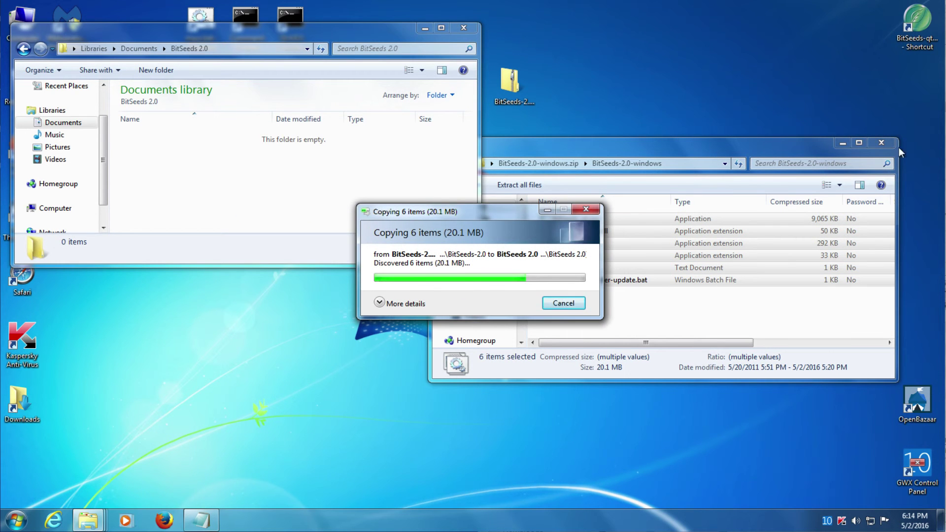
{"action": "left_click", "coordinate": [887, 144]}
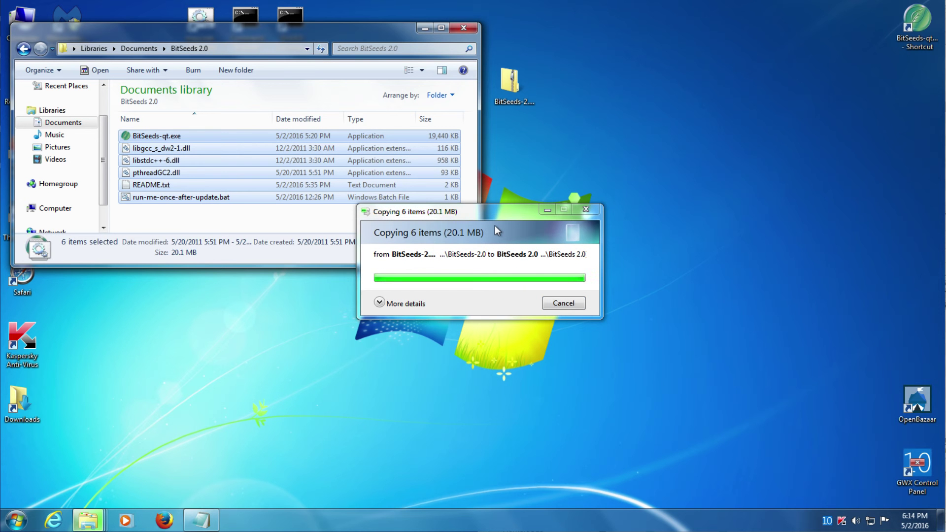
{"action": "left_click", "coordinate": [357, 216]}
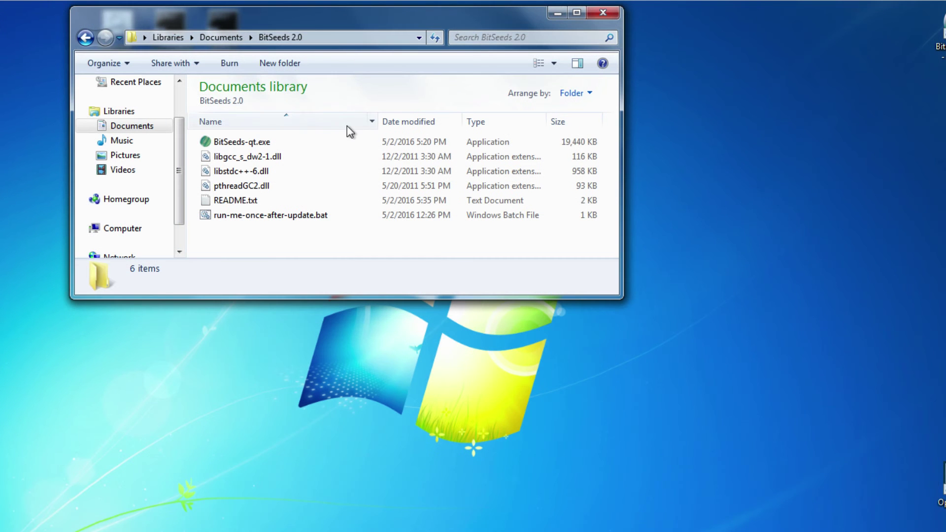
Launch BitSeeds-qt.exe with the default data directory and allow it through Windows Firewall on private networks
{"action": "mouse_move", "coordinate": [310, 144]}
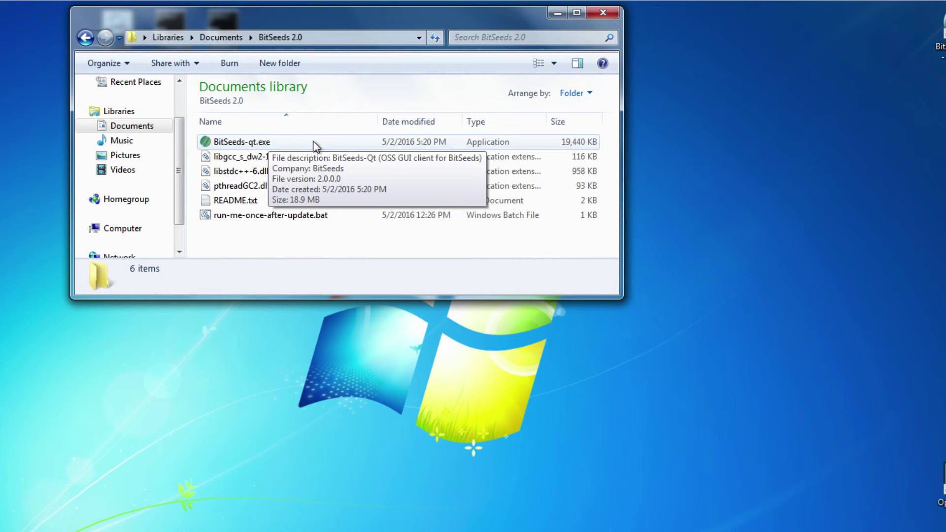
{"action": "double_click", "coordinate": [263, 147]}
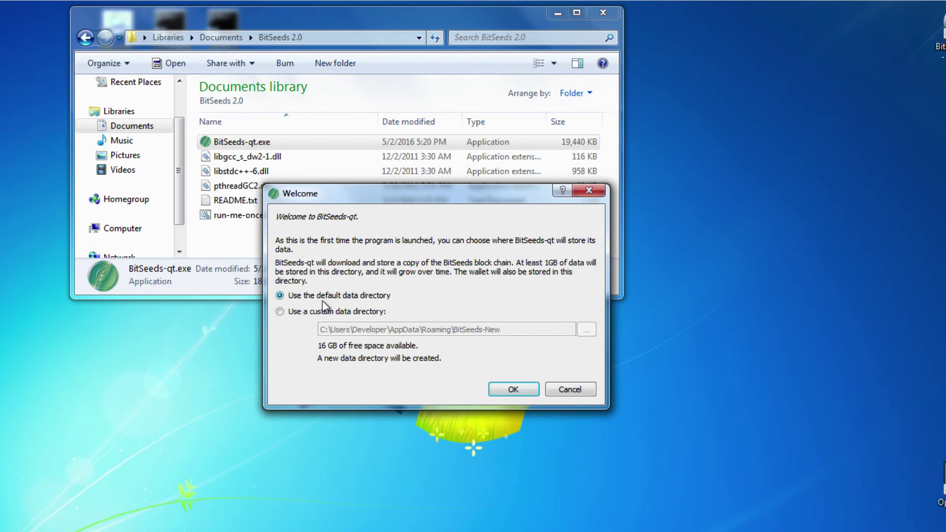
{"action": "left_click", "coordinate": [513, 389]}
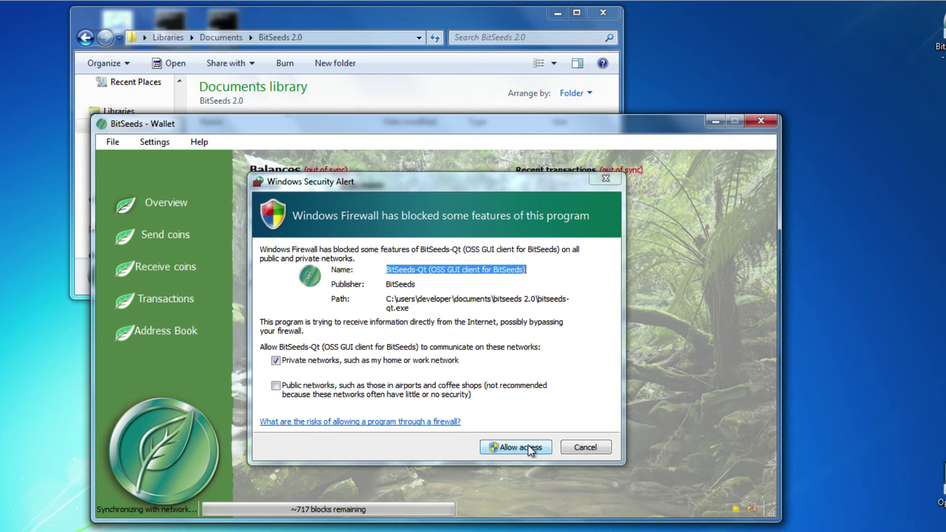
{"action": "left_click", "coordinate": [516, 448]}
{"action": "left_click", "coordinate": [516, 447]}
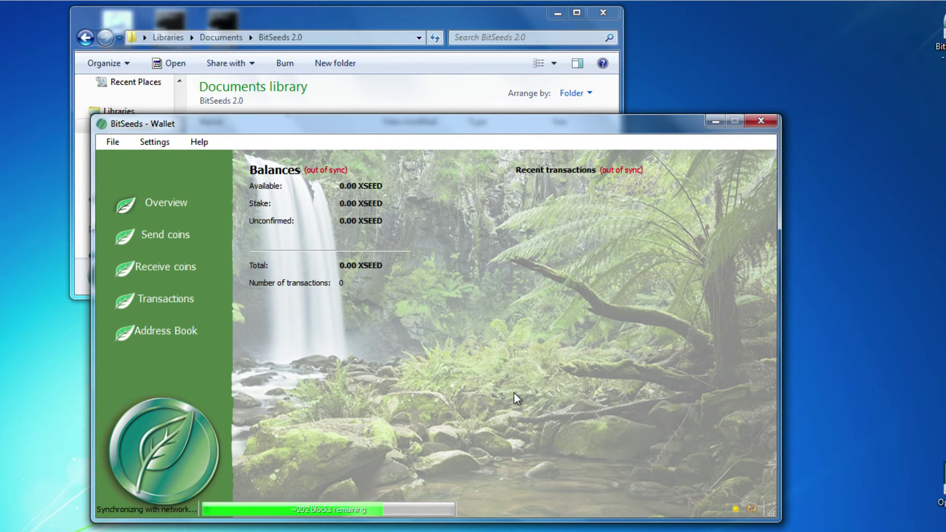
Close the BitSeeds 2.0 folder window, check the wallet's synchronization status, and close the wallet
{"action": "left_click", "coordinate": [615, 11]}
{"action": "left_click_drag", "start_coordinate": [629, 131], "coordinate": [597, 19]}
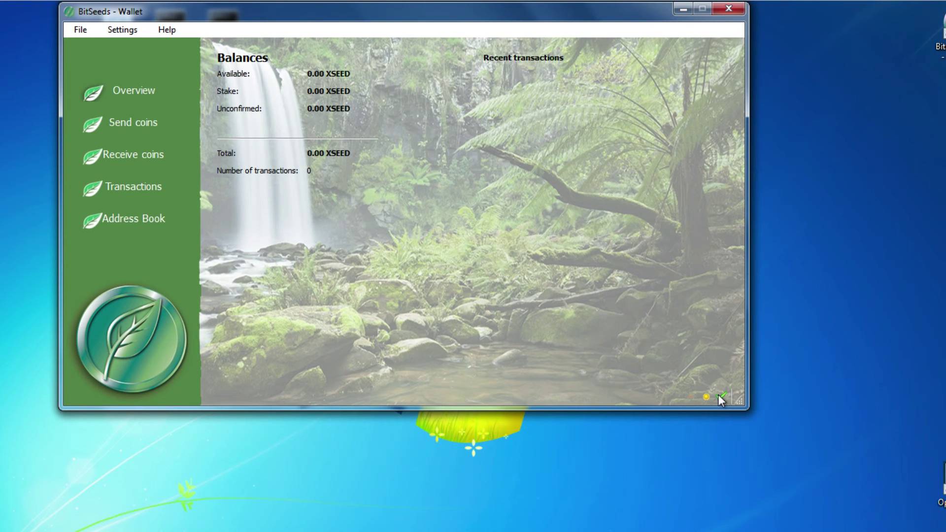
{"action": "mouse_move", "coordinate": [719, 400]}
{"action": "left_click", "coordinate": [729, 9]}
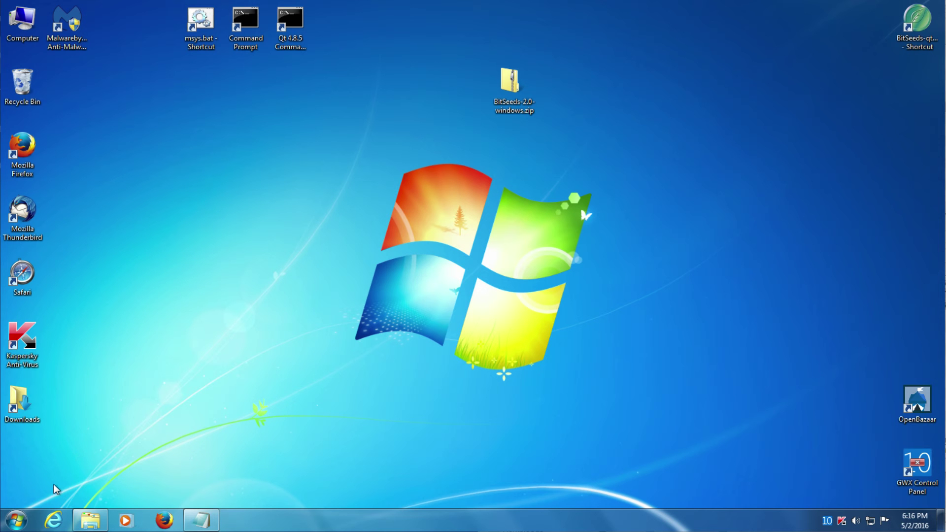
Search Windows for "%appdata", open the AppData folder, and go into its Roaming folder
{"action": "left_click", "coordinate": [16, 521]}
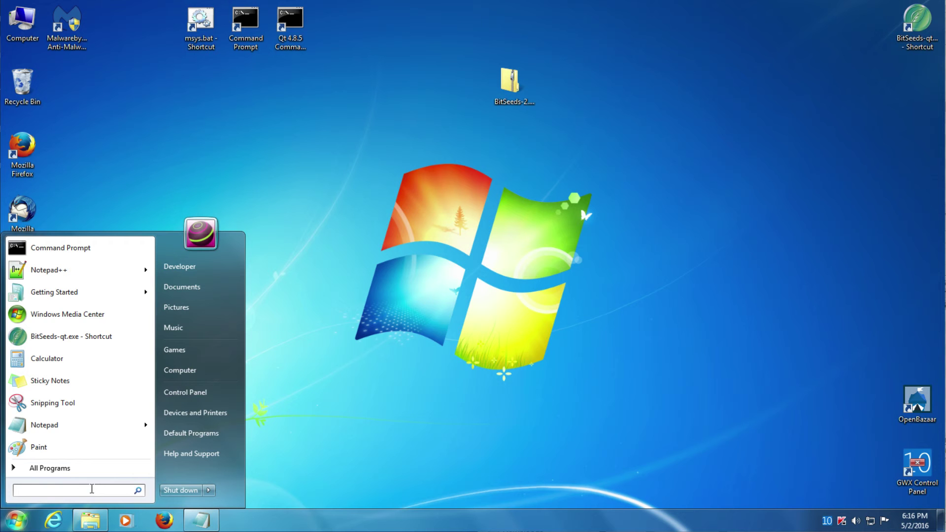
{"action": "type", "text": "%"}
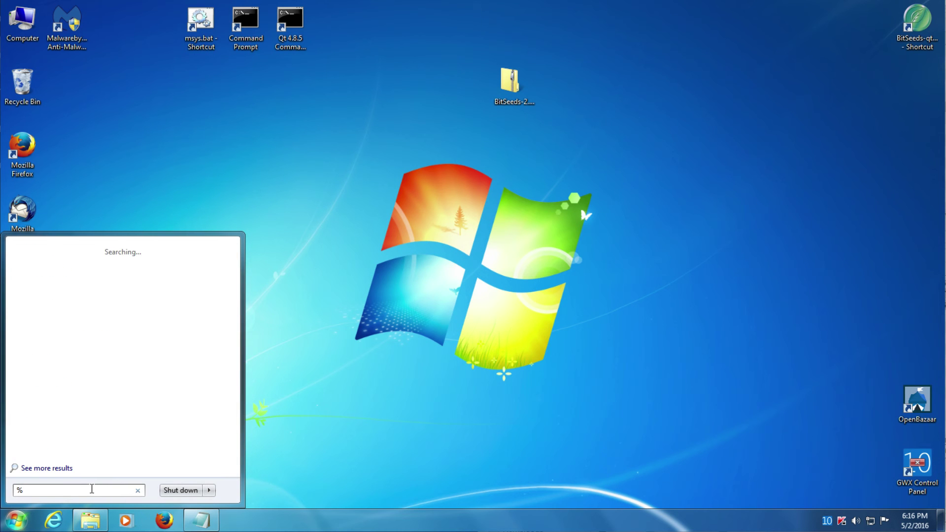
{"action": "type", "text": "appdata"}
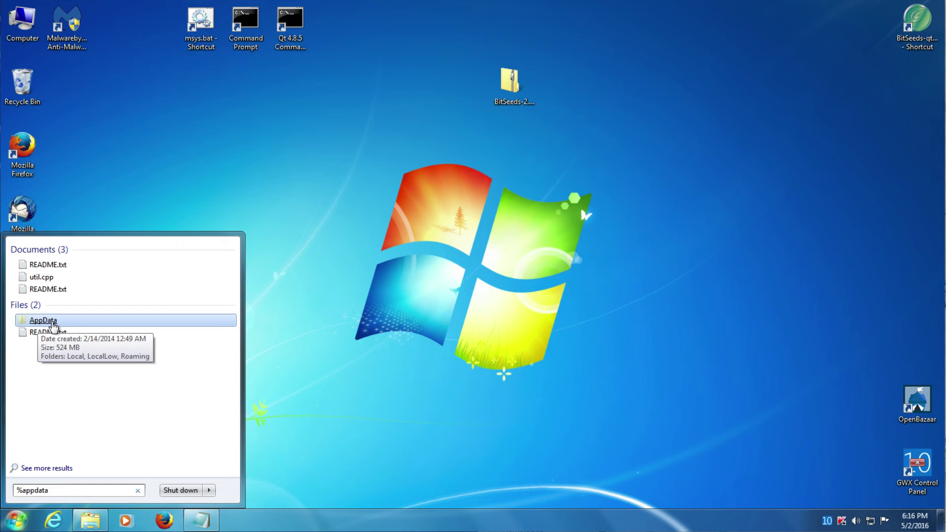
{"action": "left_click", "coordinate": [46, 326]}
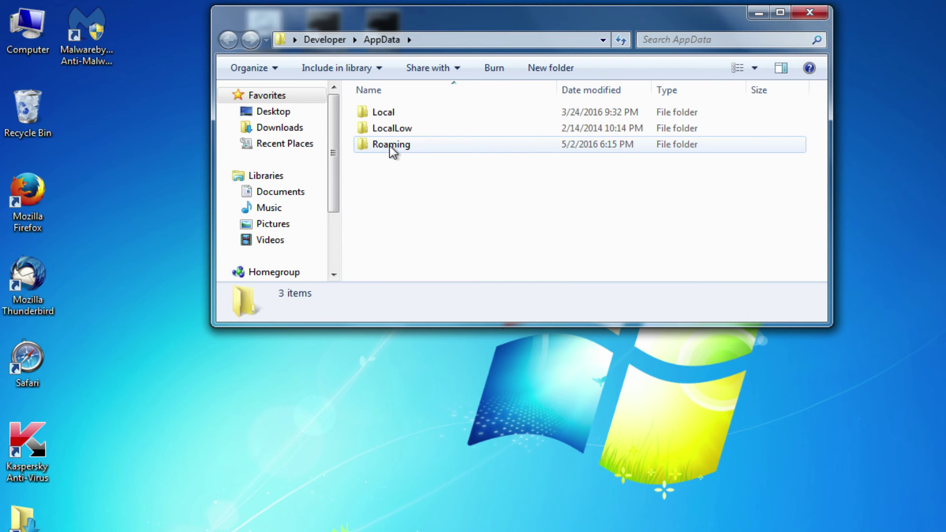
{"action": "double_click", "coordinate": [391, 147]}
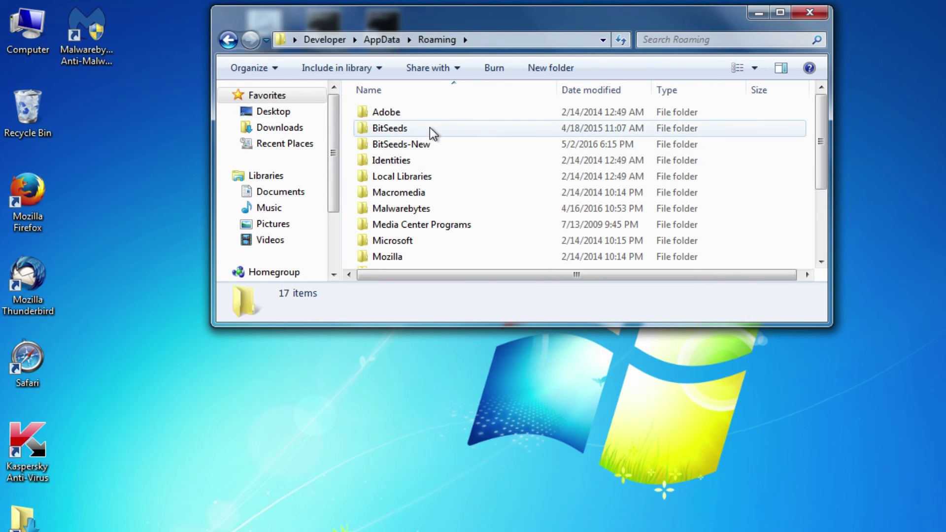
Compare the BitSeeds and BitSeeds-New data folders in Roaming, and examine the files inside BitSeeds
{"action": "left_click", "coordinate": [432, 132]}
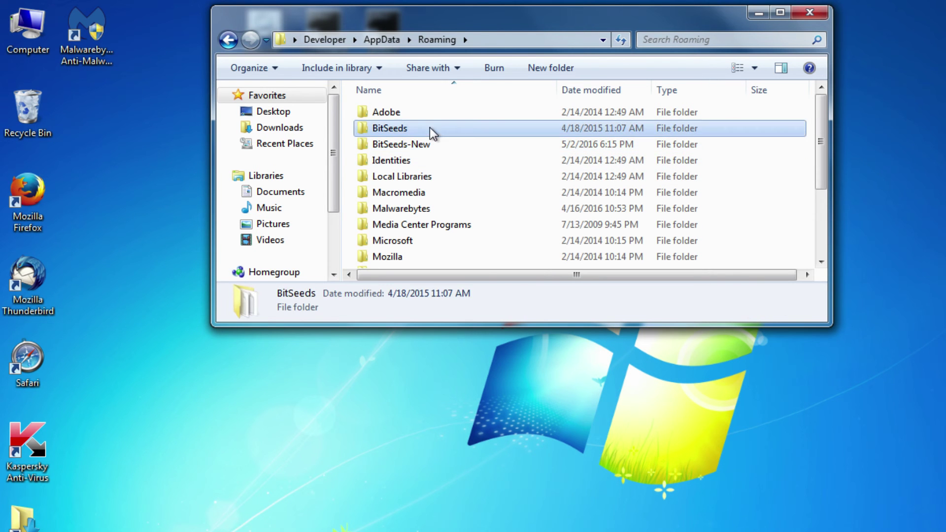
{"action": "left_click", "coordinate": [473, 148]}
{"action": "left_click", "coordinate": [472, 134]}
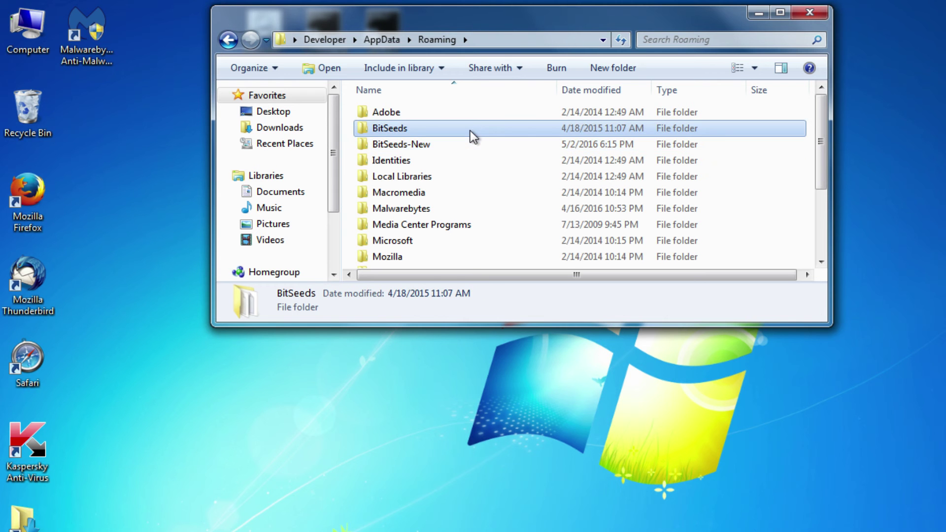
{"action": "left_click", "coordinate": [469, 146]}
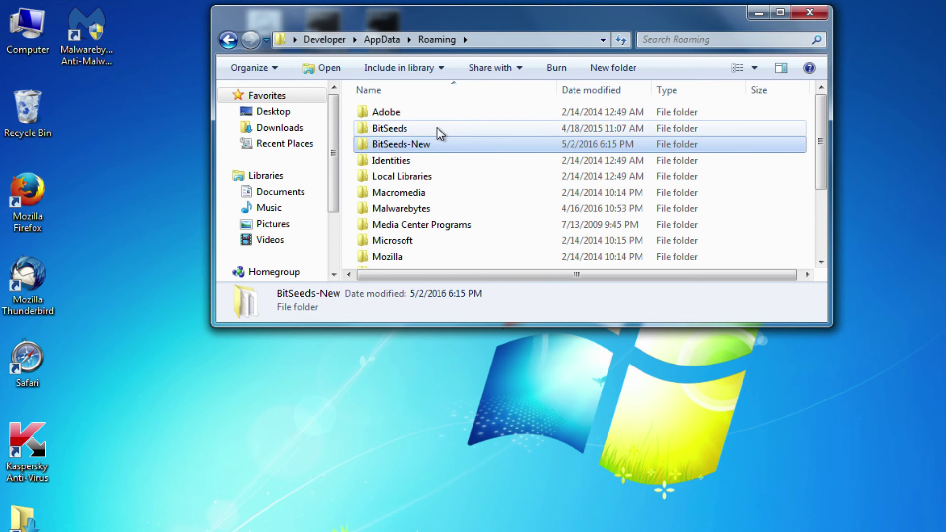
{"action": "mouse_move", "coordinate": [441, 132]}
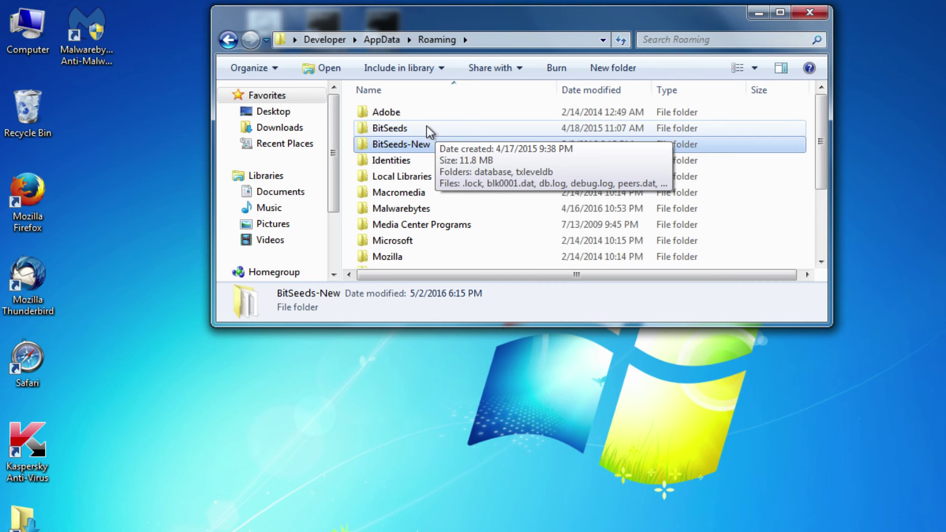
{"action": "double_click", "coordinate": [433, 130]}
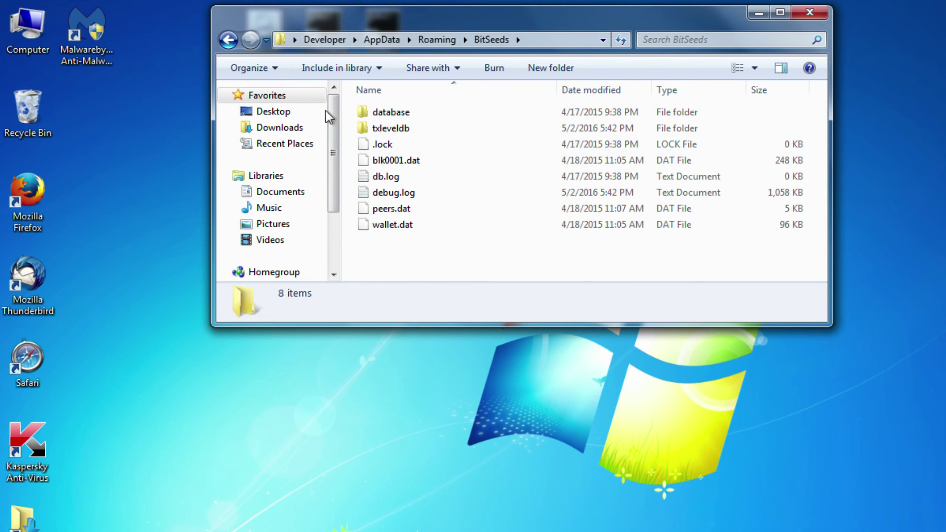
{"action": "left_click", "coordinate": [228, 40]}
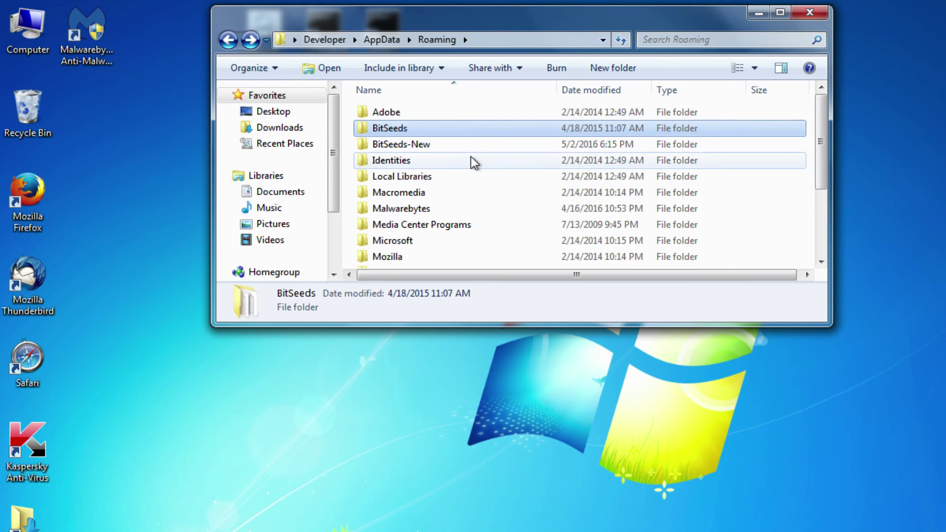
{"action": "mouse_move", "coordinate": [413, 134]}
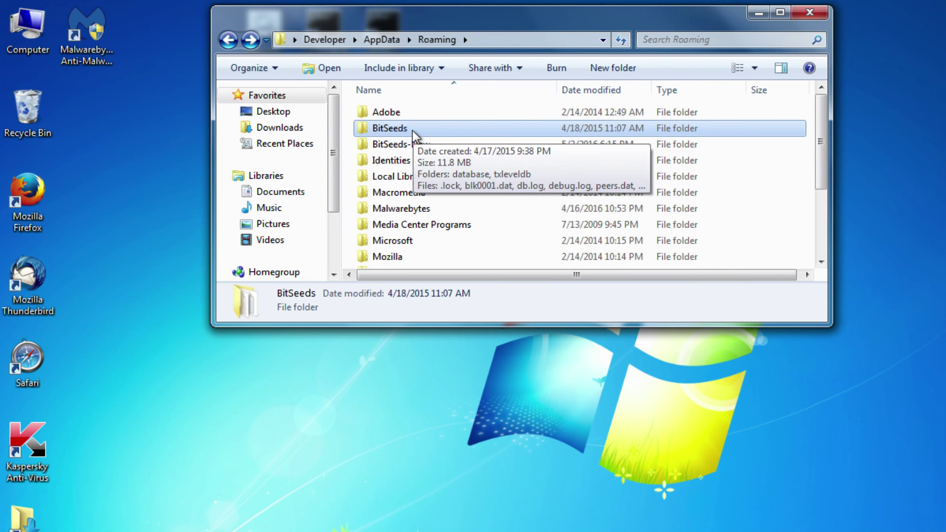
Copy the old wallet.dat file from the BitSeeds data folder in Roaming
{"action": "scroll", "coordinate": [413, 134], "scroll_direction": "down", "scroll_amount": 1}
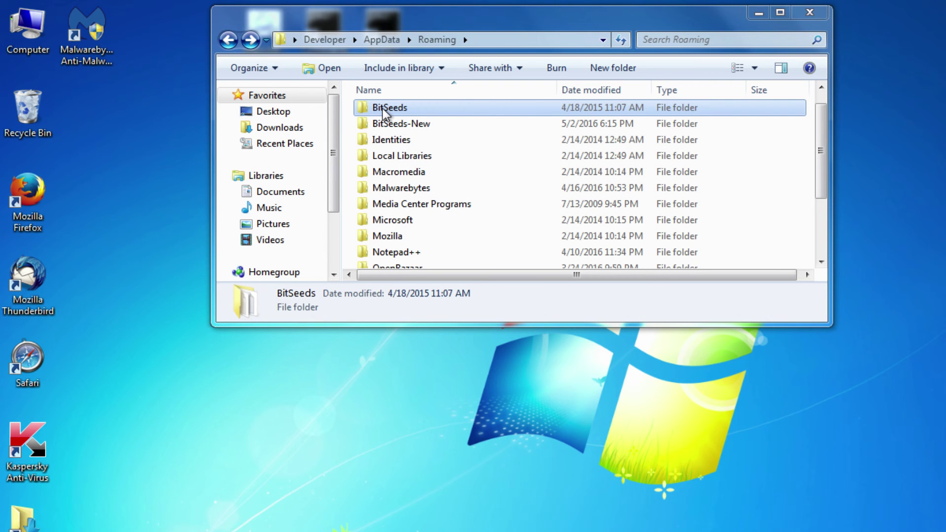
{"action": "double_click", "coordinate": [396, 109]}
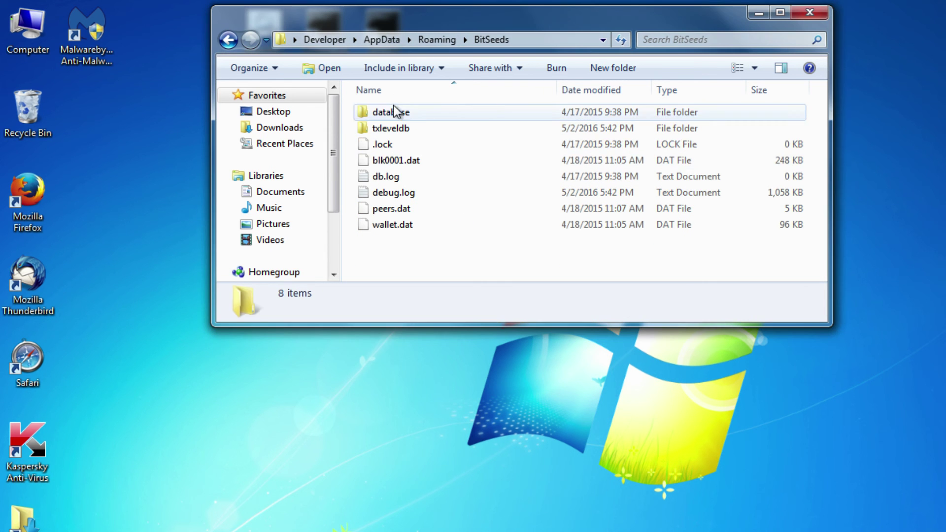
{"action": "left_click", "coordinate": [415, 231]}
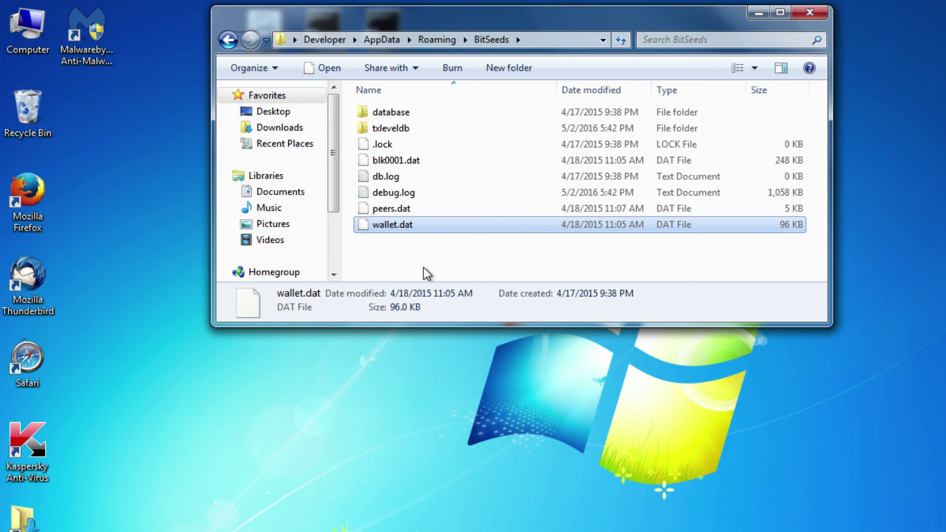
Go back to Roaming, open the BitSeeds-New folder, and rename its wallet.dat file as !wallet.dat
{"action": "left_click", "coordinate": [228, 39]}
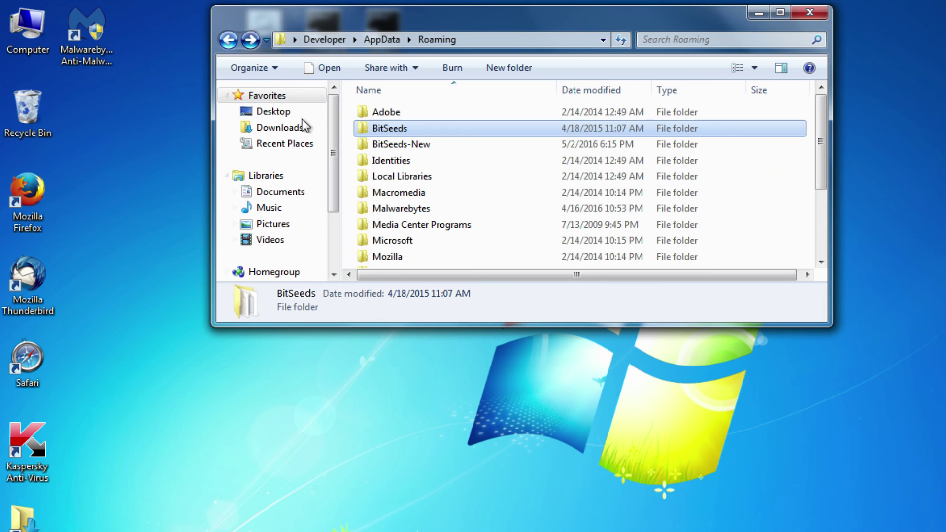
{"action": "double_click", "coordinate": [424, 144]}
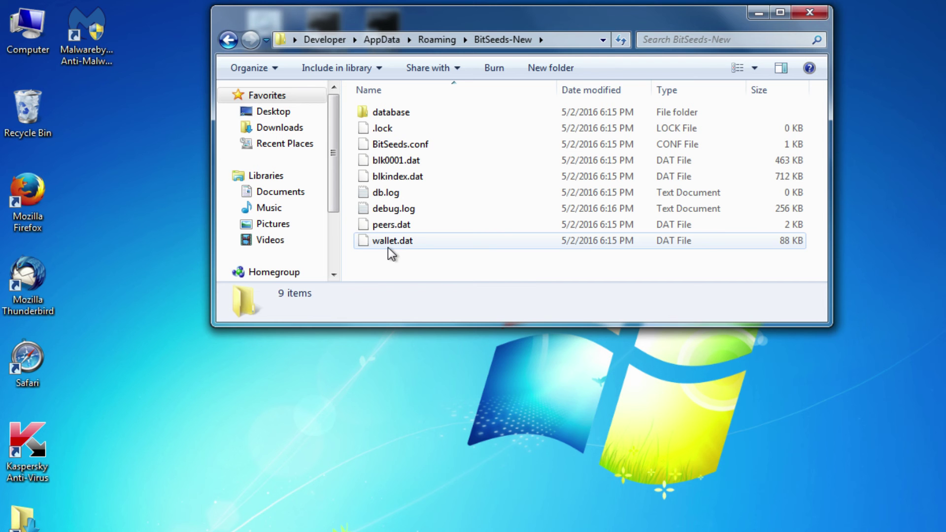
{"action": "mouse_move", "coordinate": [392, 254]}
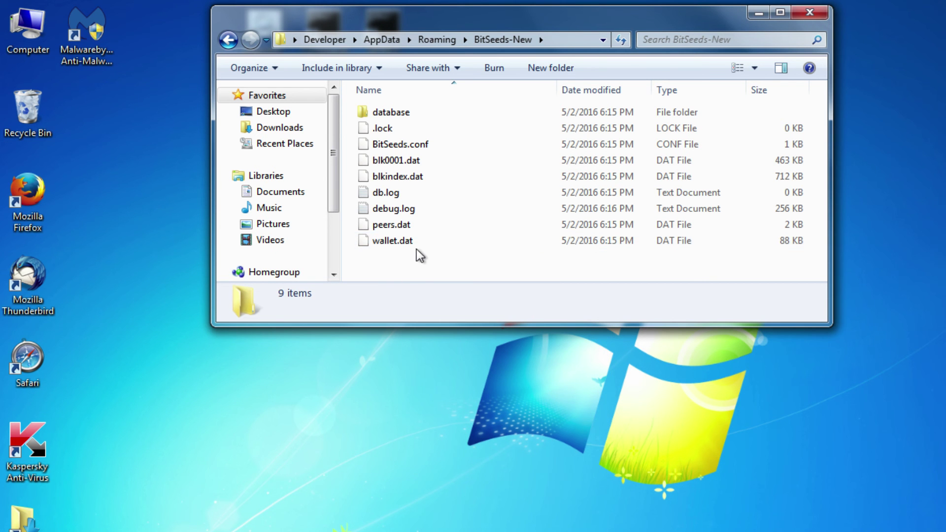
{"action": "left_click", "coordinate": [387, 243]}
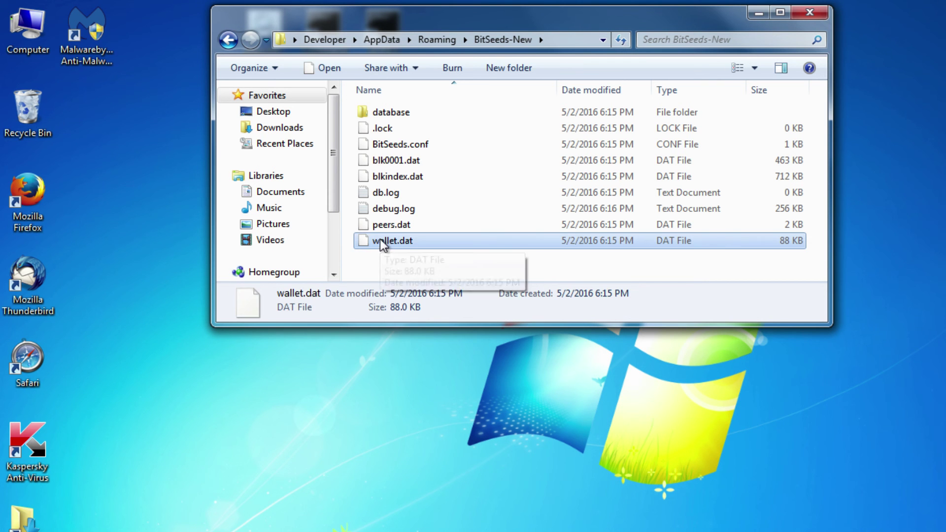
{"action": "key", "text": "F2"}
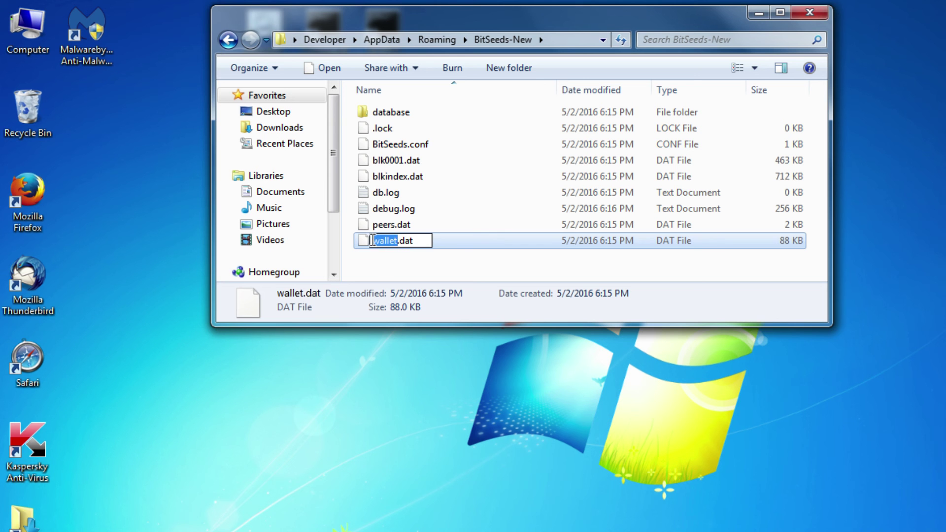
{"action": "key", "text": "Home"}
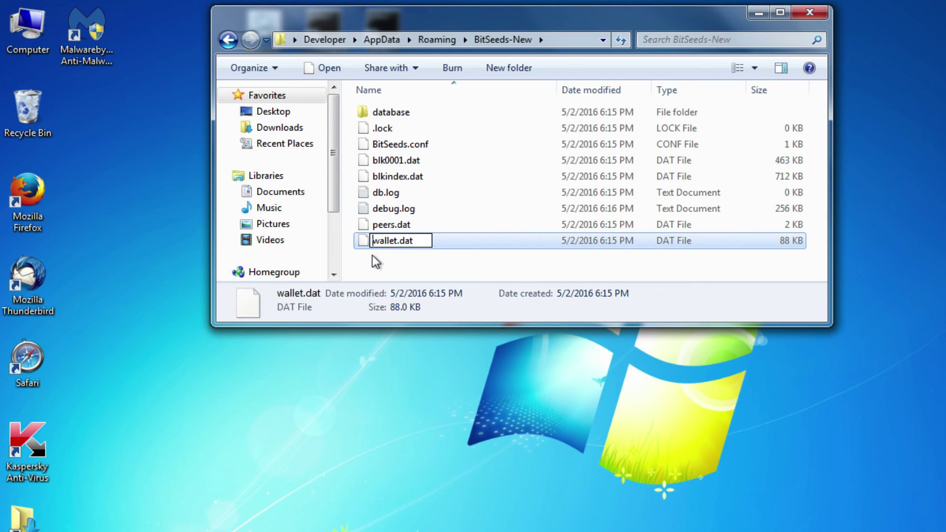
{"action": "type", "text": "!"}
{"action": "left_click", "coordinate": [412, 272]}
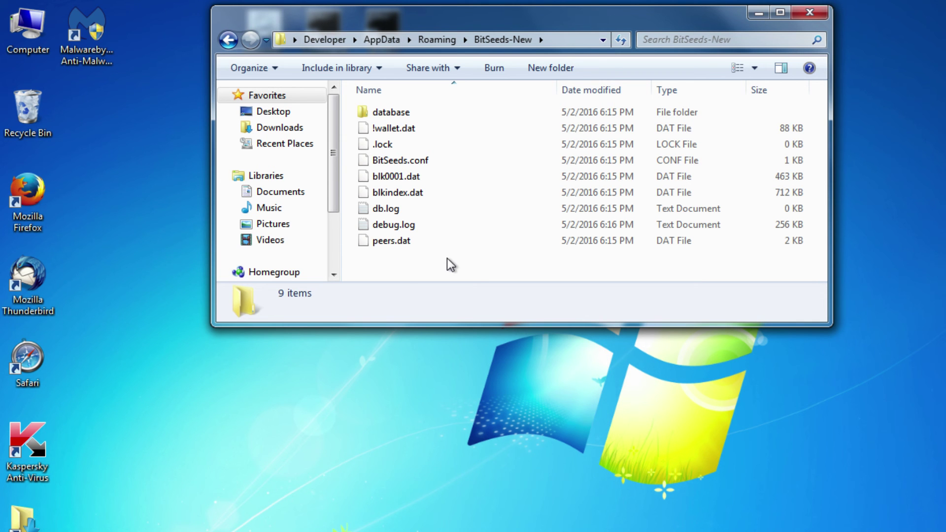
Paste the old wallet.dat into the BitSeeds-New folder and close the folder window
{"action": "key", "text": "ctrl+v"}
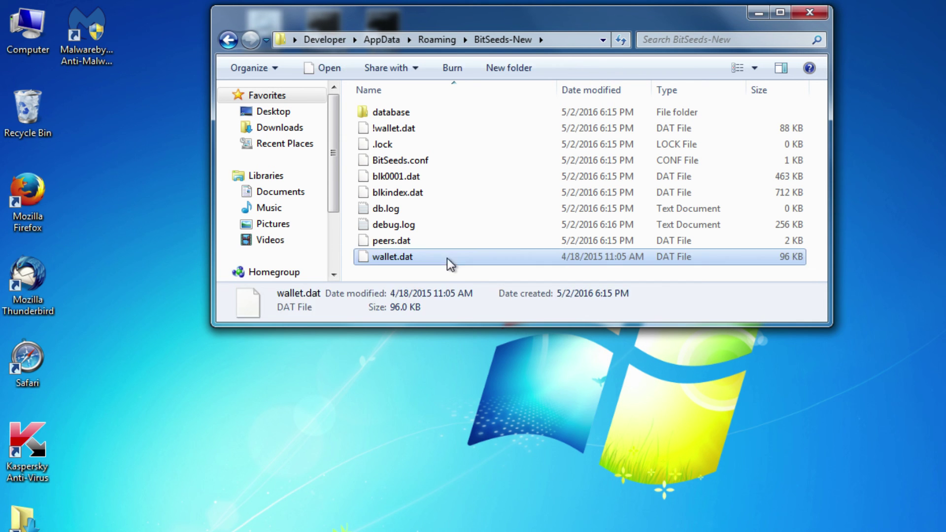
{"action": "left_click", "coordinate": [421, 270]}
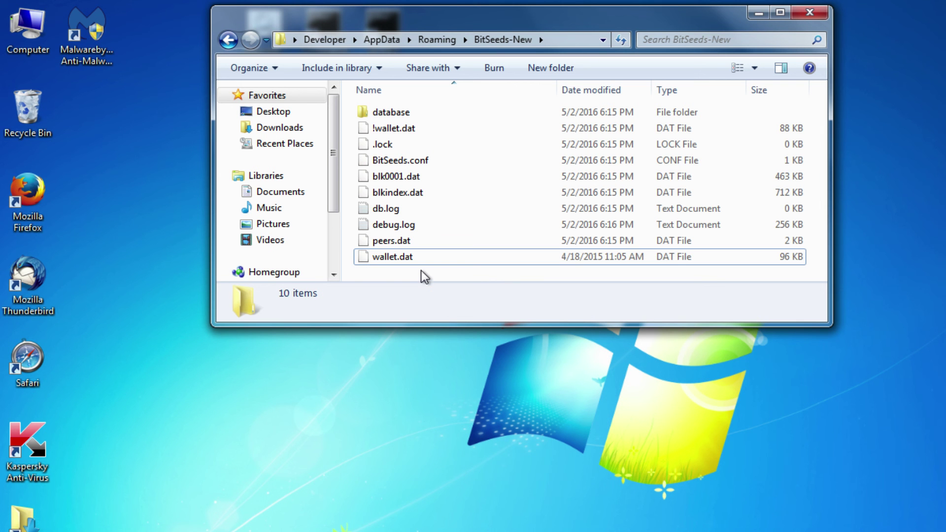
{"action": "left_click", "coordinate": [823, 15]}
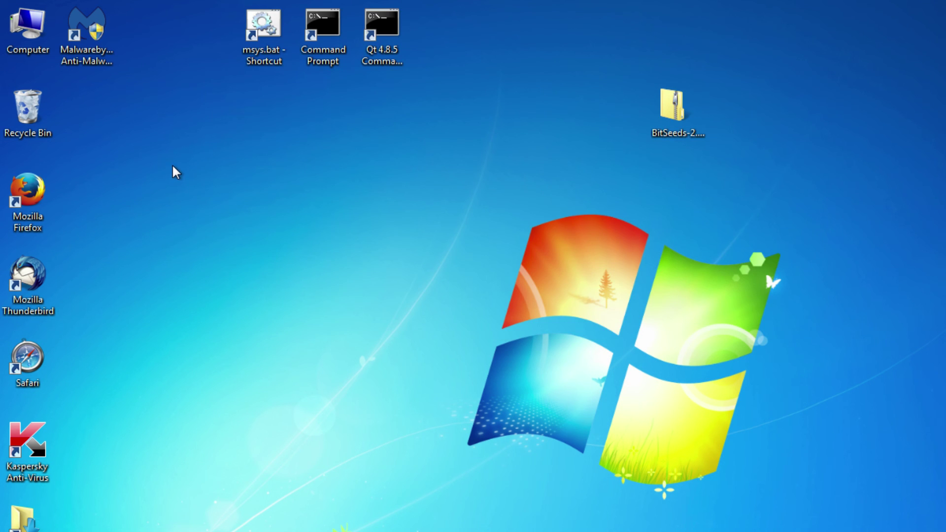
Run run-me-once-after-update.bat from the BitSeeds 2.0 folder in Documents and move the wallet window over the folder window
{"action": "double_click", "coordinate": [27, 27]}
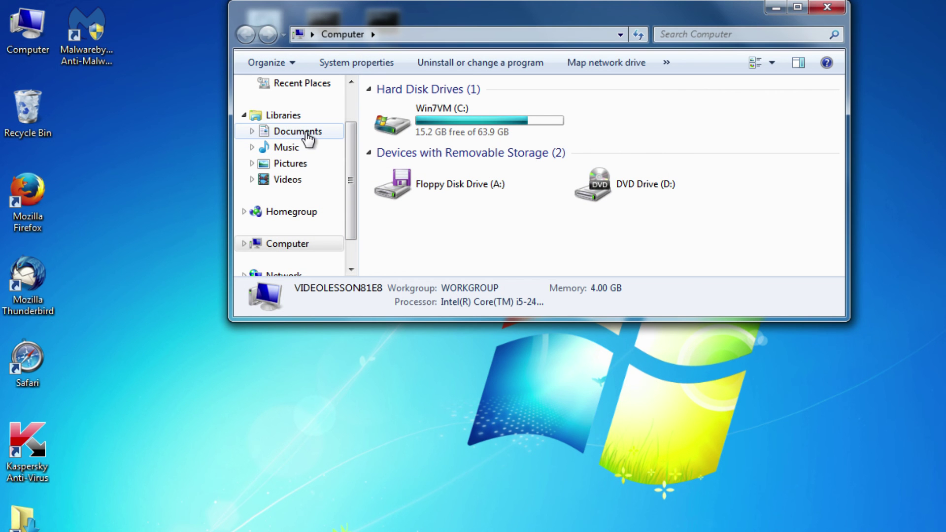
{"action": "left_click", "coordinate": [289, 134]}
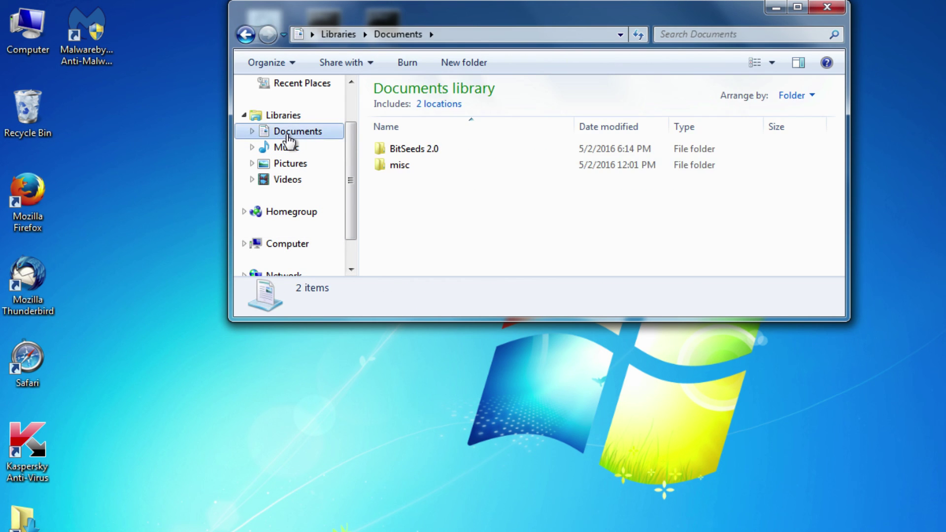
{"action": "double_click", "coordinate": [406, 152]}
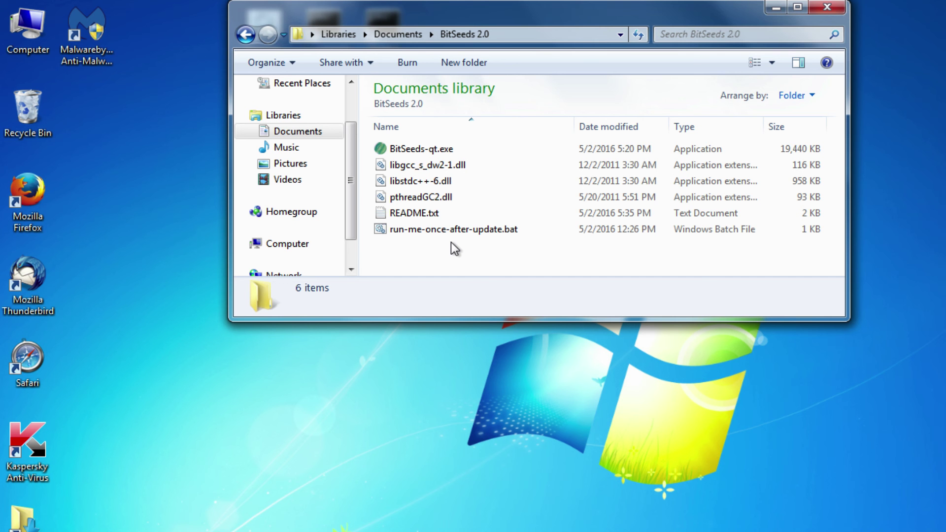
{"action": "double_click", "coordinate": [417, 229]}
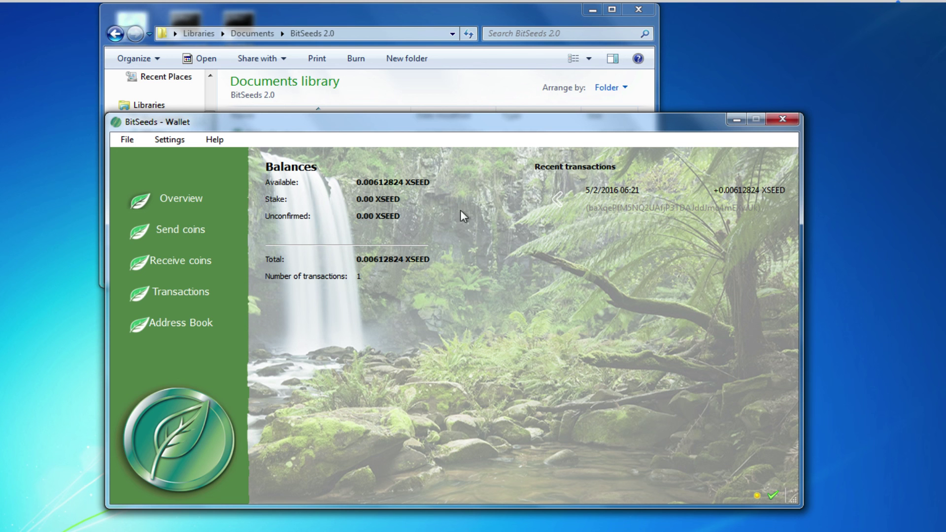
{"action": "left_click_drag", "start_coordinate": [423, 132], "coordinate": [384, 10]}
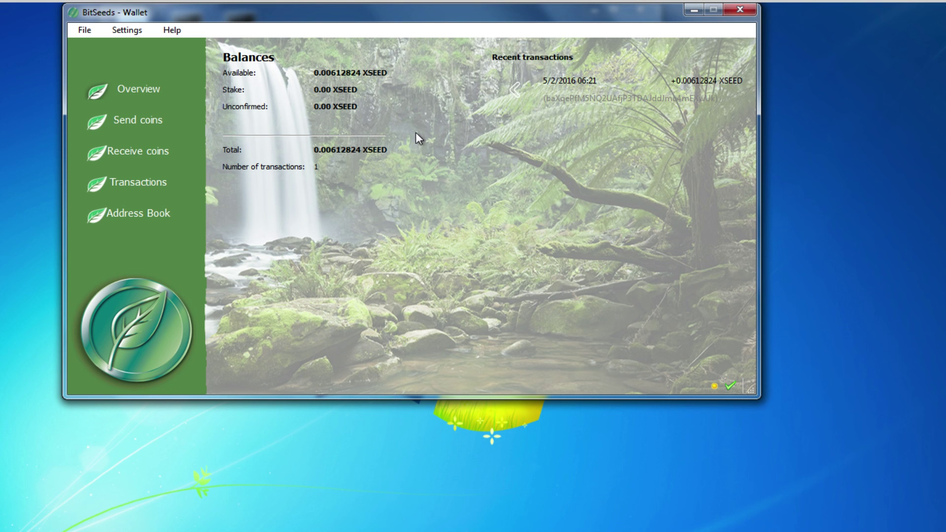